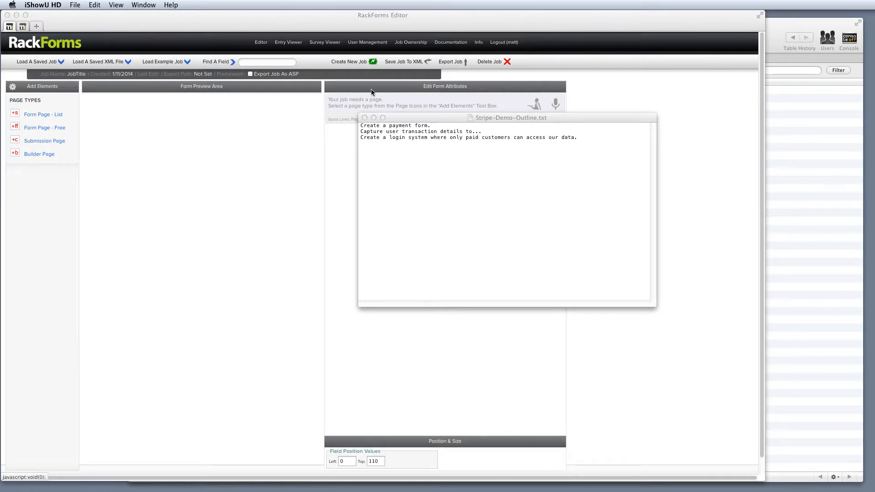
Filter the example jobs for "strip" and load stripe-paywall-demo.xml.
click(174, 66)
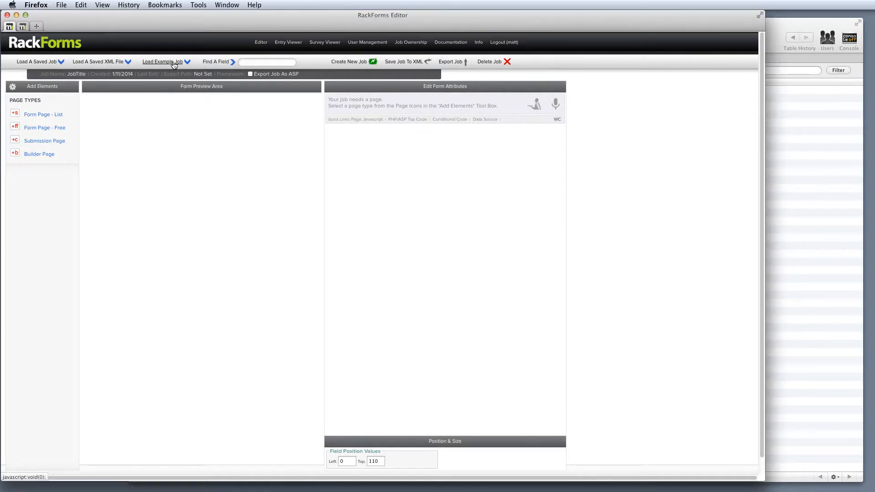
click(174, 63)
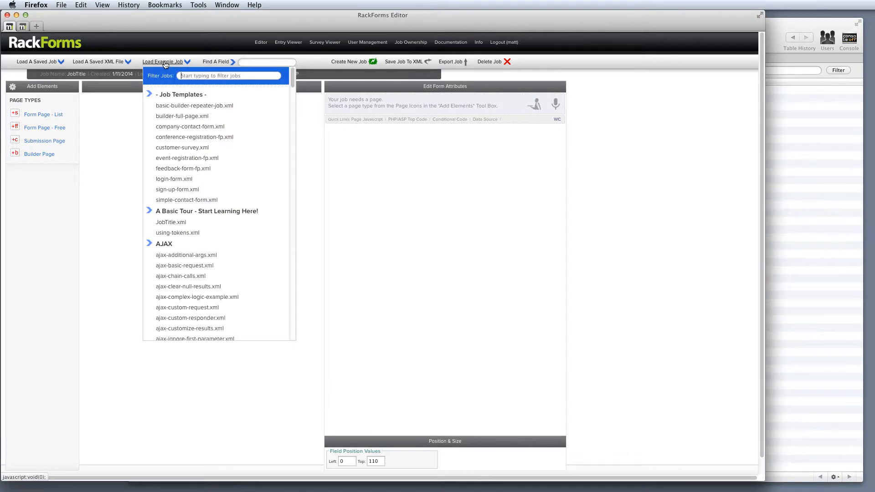
text(strip)
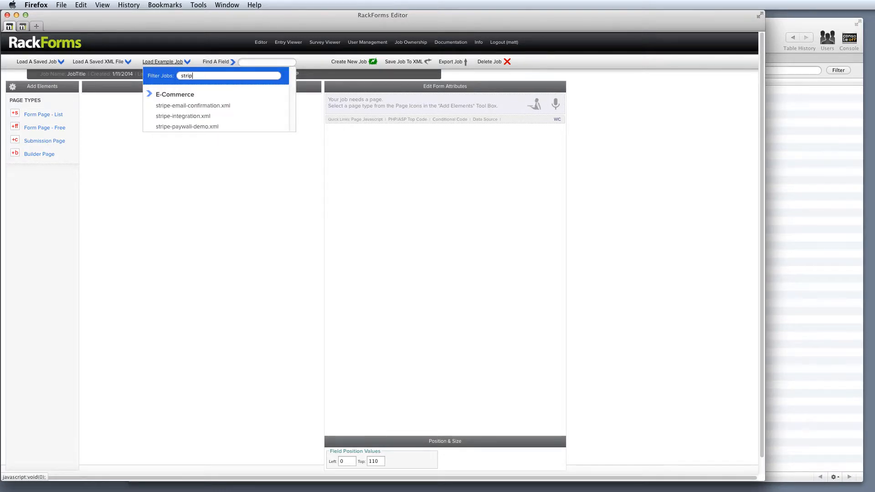
click(204, 127)
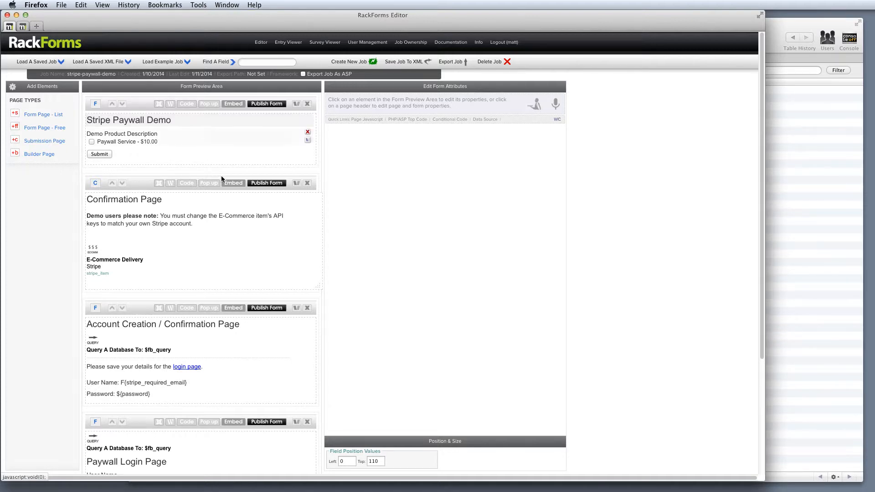
Examine the Stripe test key settings of the Confirmation Page's E-Commerce Delivery element.
click(131, 255)
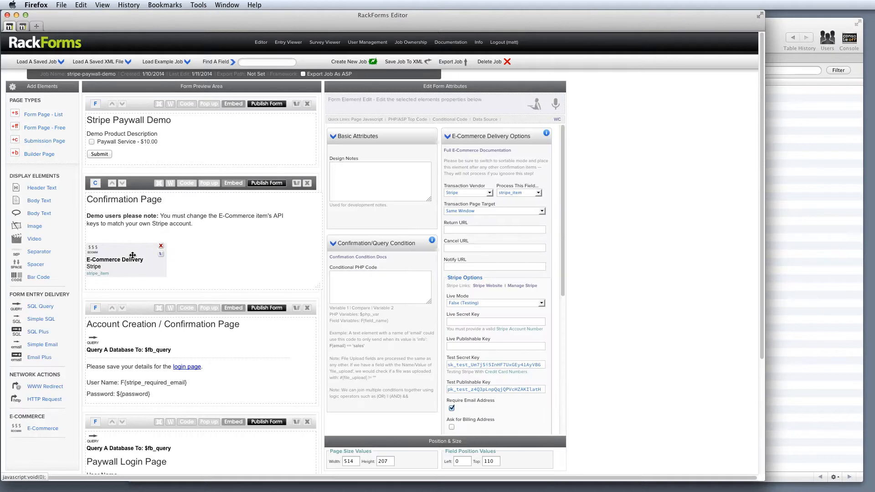
scroll(445, 319, down, 3)
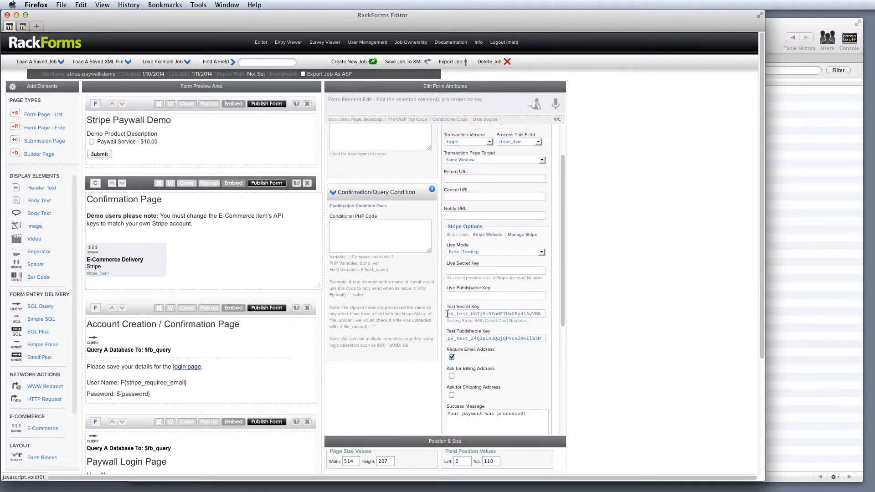
mouse_move(448, 314)
mouse_down()
mouse_move(481, 314)
mouse_move(457, 313)
mouse_up()
click(471, 312)
mouse_move(165, 254)
Switch to TextEdit, read through the project goals in Stripe-Demo-Outline.txt, and close the file.
key(super+Tab)
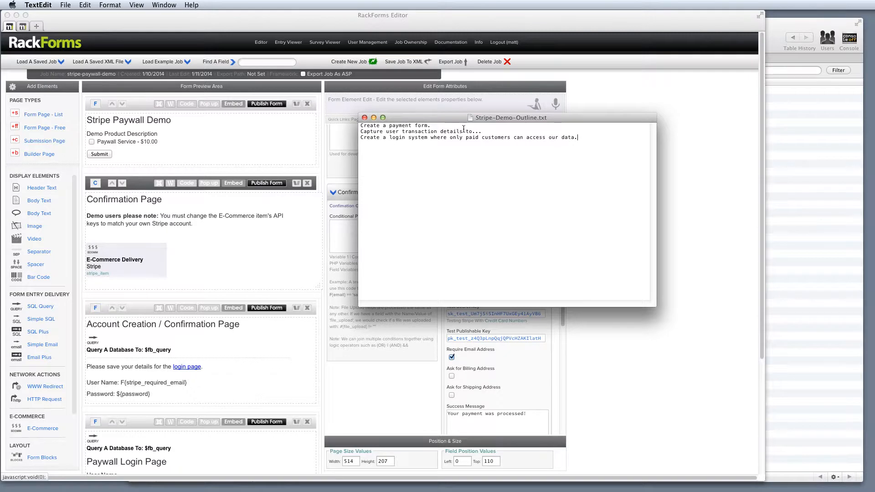
drag(431, 125, 307, 117)
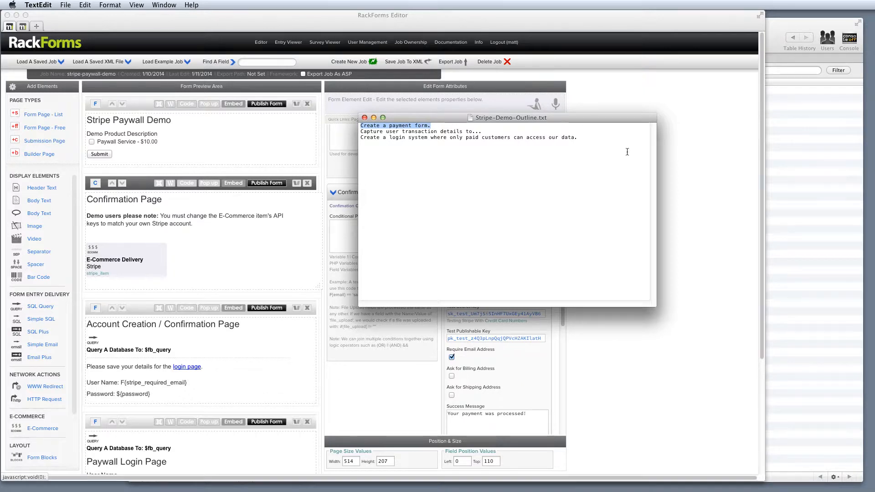
drag(602, 139, 309, 132)
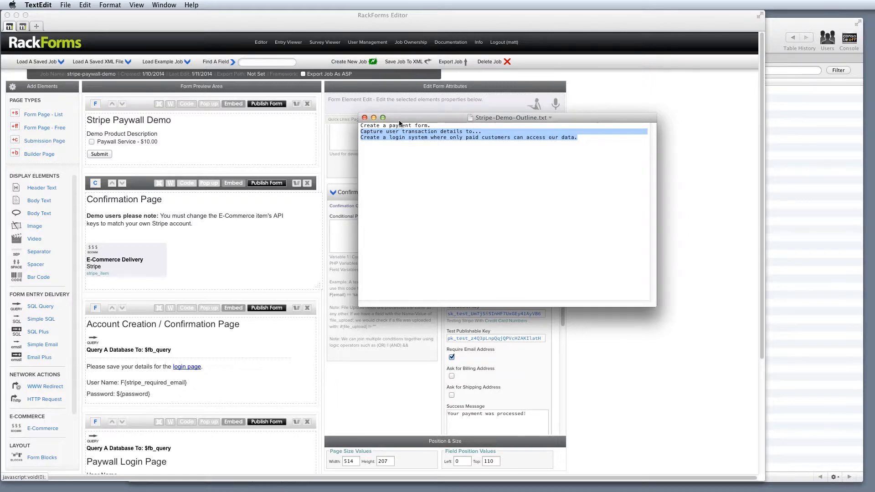
key(super+w)
View the properties of the Stripe Paywall Demo page, the Confirmation Page and its E-Commerce Delivery element.
click(140, 106)
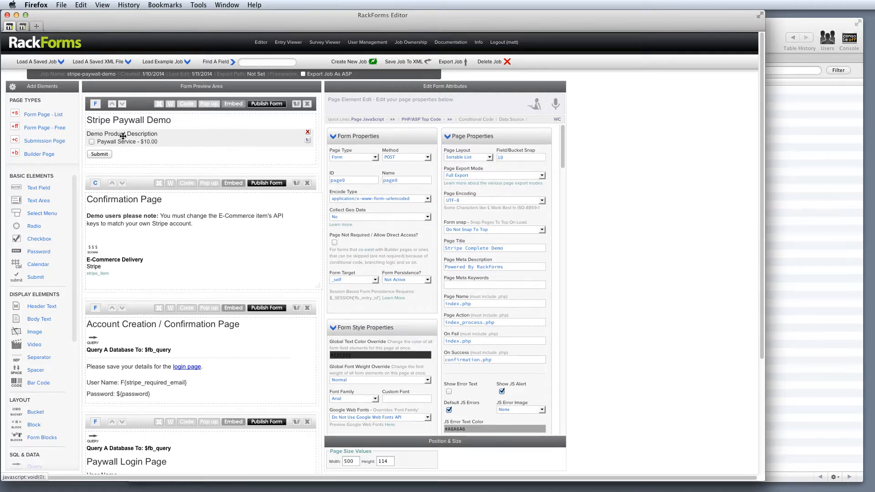
click(132, 184)
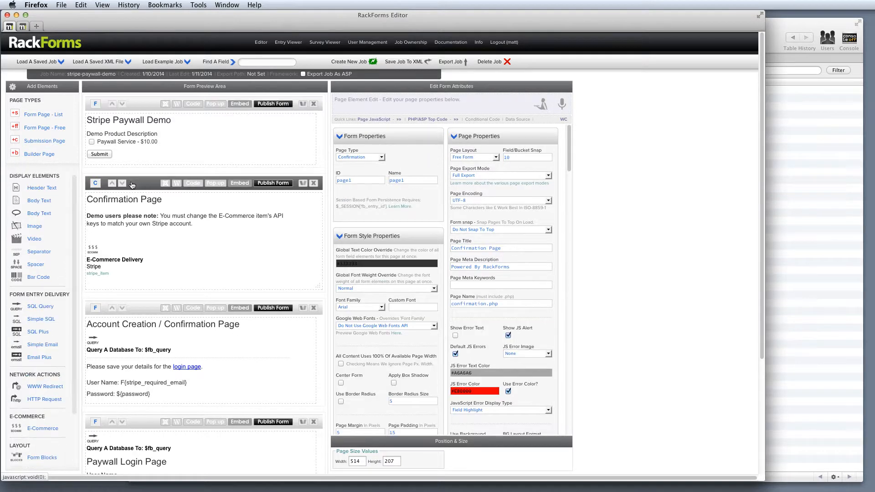
click(131, 258)
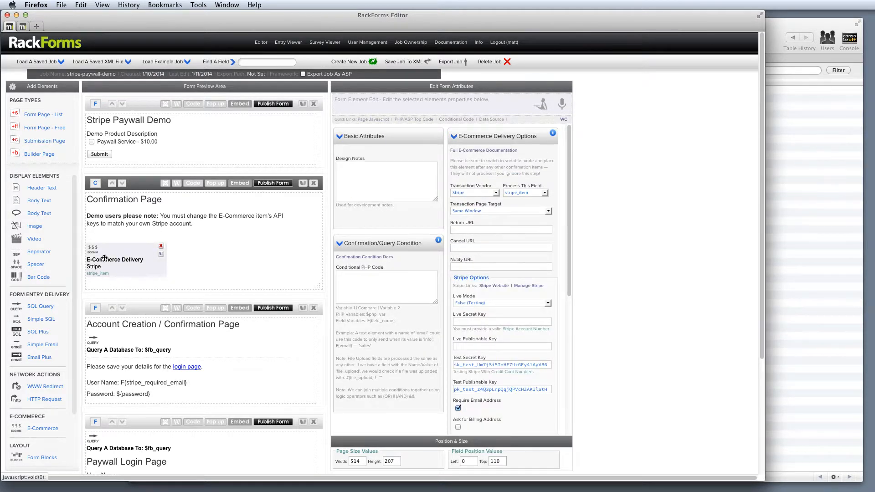
drag(112, 258, 110, 258)
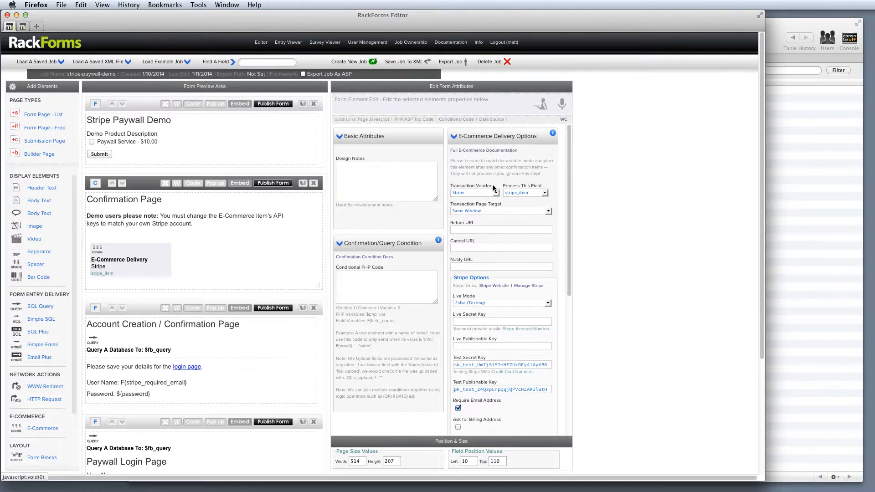
Review the E-Commerce Delivery element's Transaction Vendor, Test Secret Key and Require Email Address settings.
drag(493, 186, 452, 188)
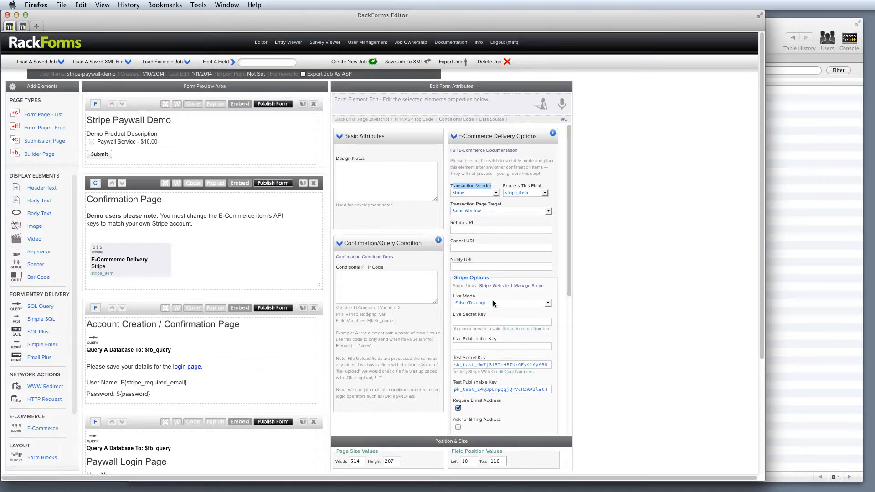
drag(570, 247, 557, 313)
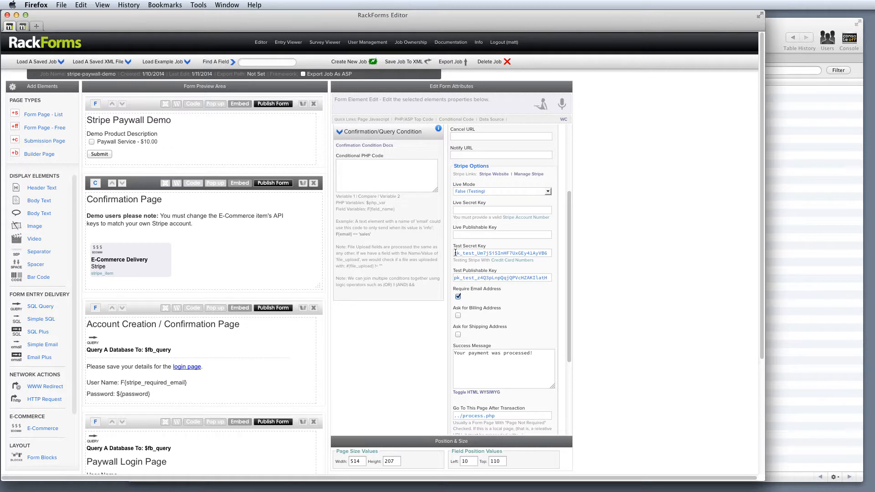
drag(455, 252, 505, 253)
click(501, 292)
drag(501, 291, 454, 292)
scroll(502, 297, down, 5)
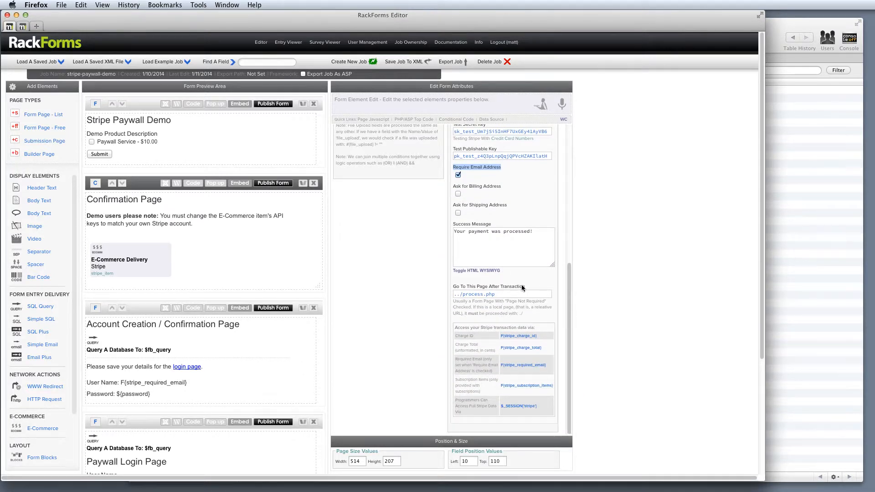
Review the Go To This Page After Transaction setting and the list of Stripe transaction data variables.
drag(522, 286, 452, 286)
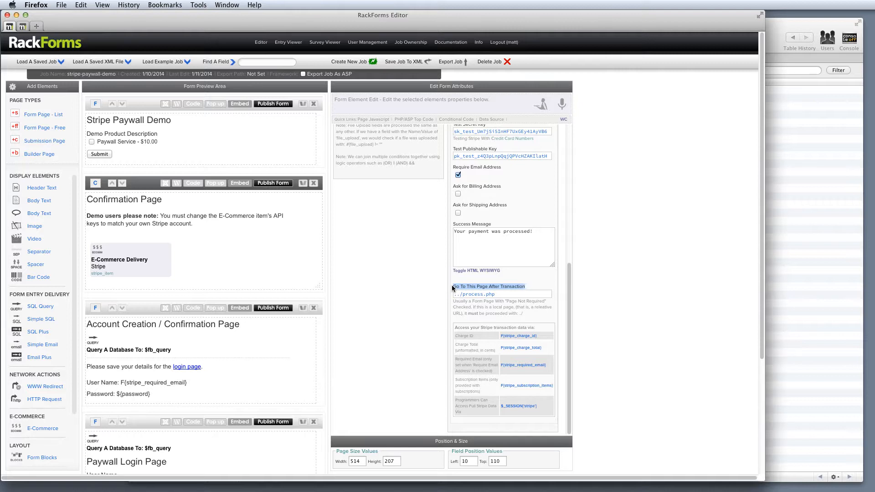
drag(496, 294, 434, 293)
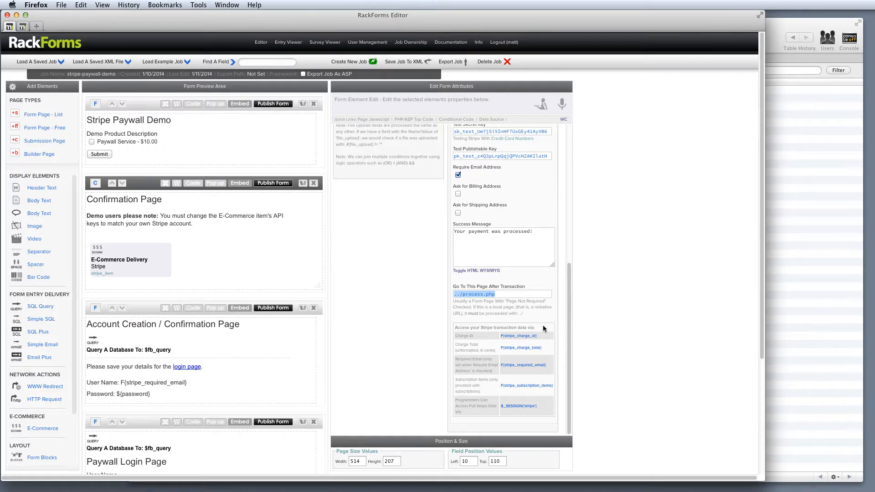
drag(540, 327, 454, 332)
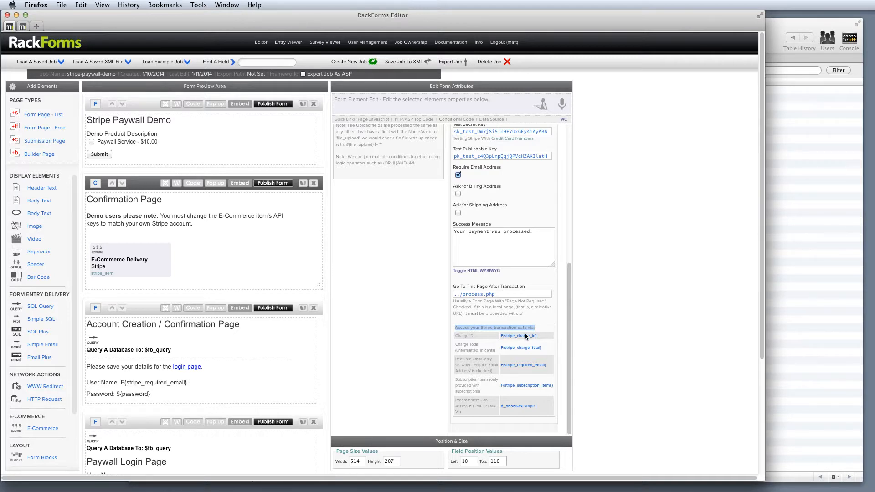
drag(547, 338, 500, 338)
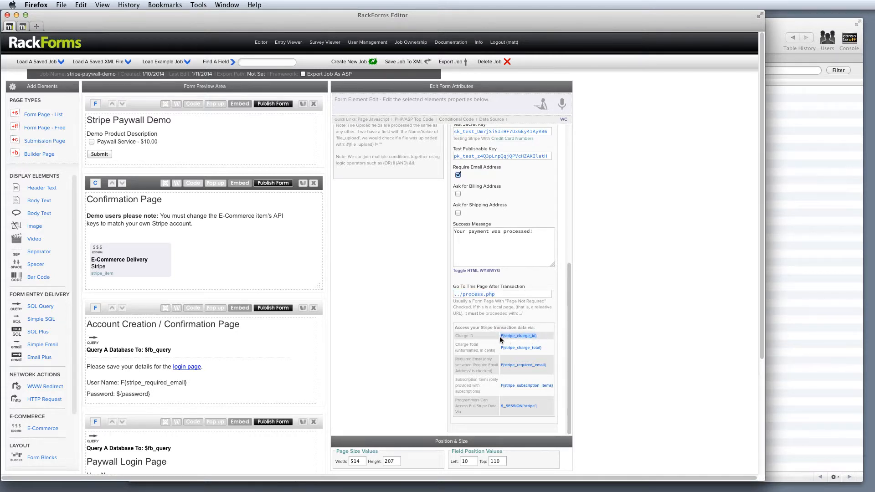
drag(544, 368, 505, 366)
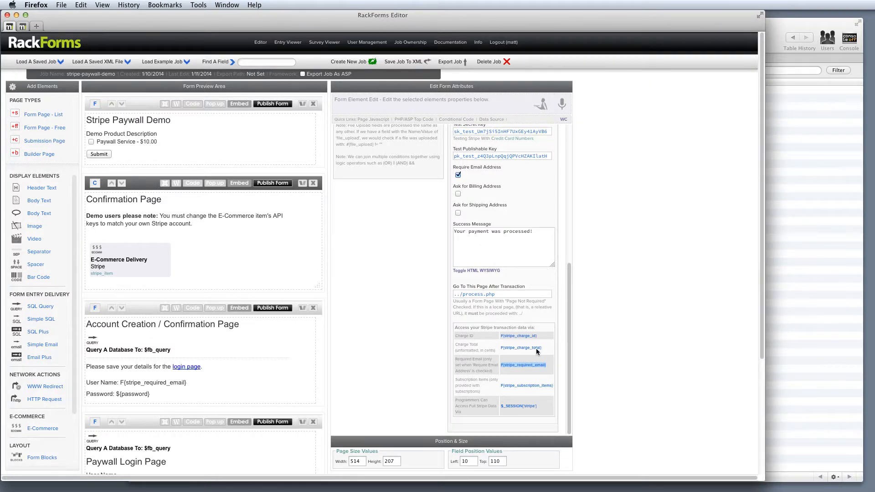
click(531, 296)
Open the query element on the Account Creation / Confirmation Page and examine its SQL insert statement and update variables.
click(139, 310)
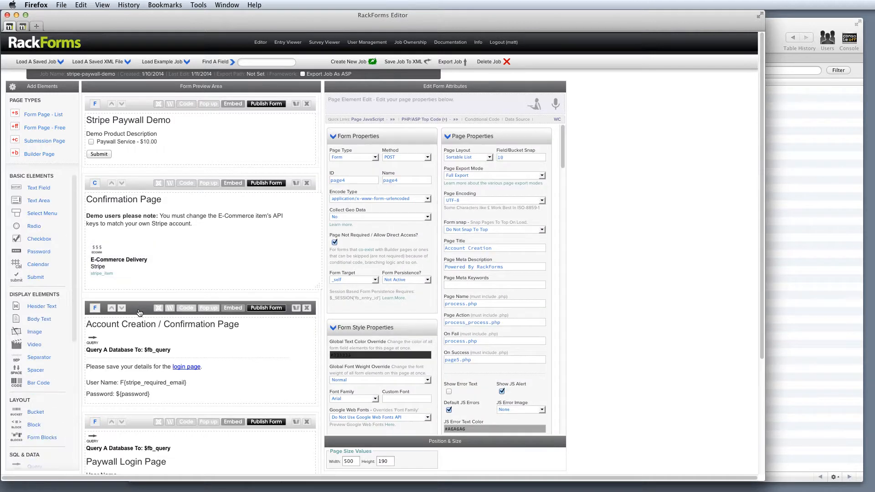
click(126, 337)
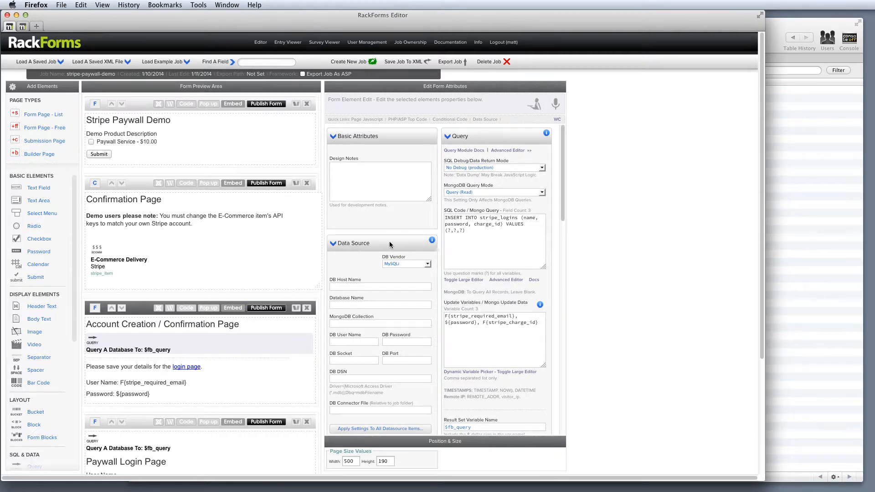
drag(479, 219, 522, 219)
double_click(525, 219)
double_click(456, 225)
drag(475, 224, 501, 226)
drag(446, 316, 485, 324)
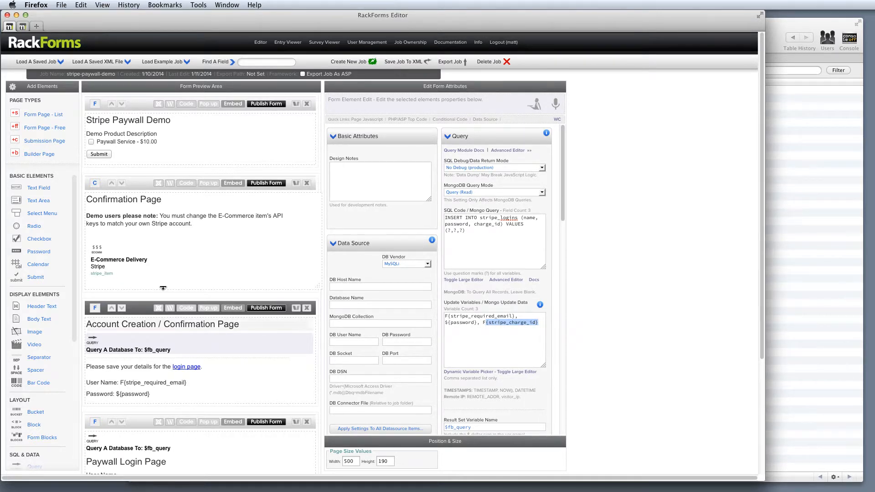
Compare the E-Commerce Delivery element's Stripe transaction variables with those used in the Account Creation page's query.
click(120, 260)
scroll(477, 329, down, 5)
scroll(478, 331, down, 3)
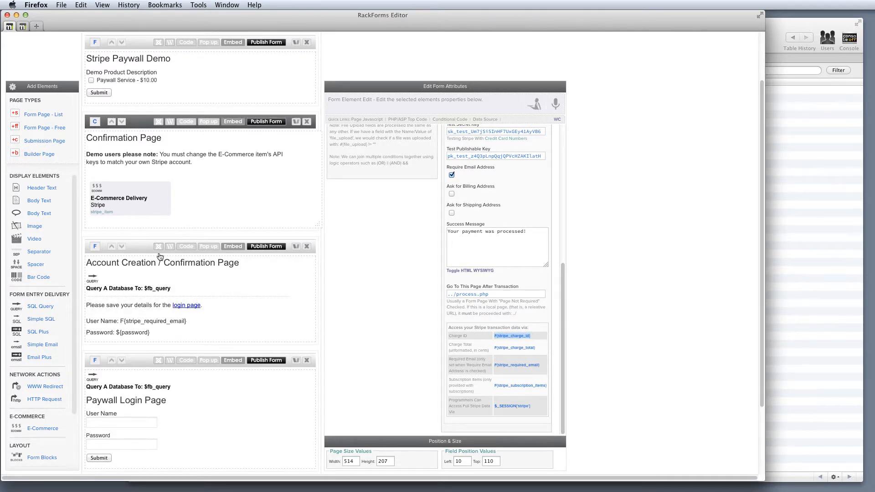
click(151, 280)
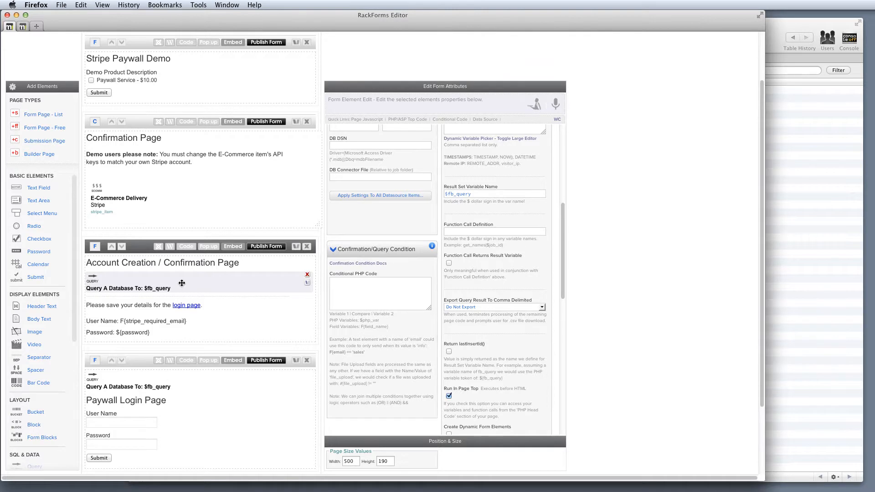
scroll(483, 214, up, 5)
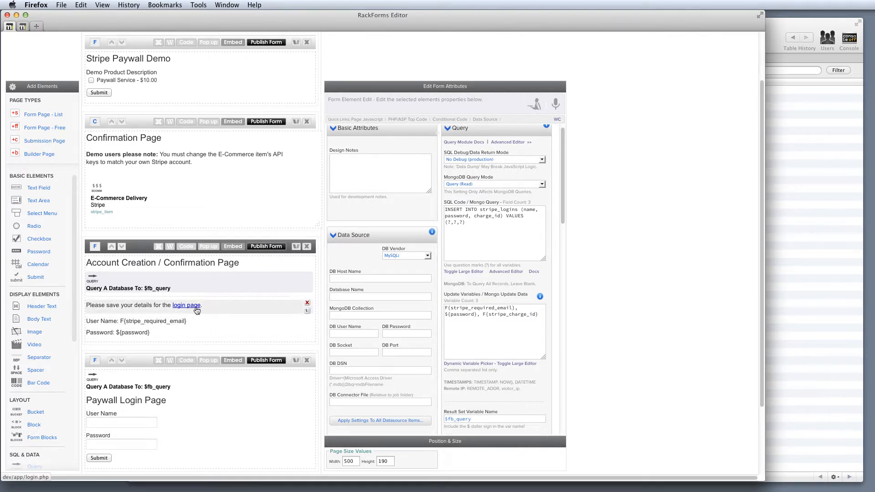
scroll(197, 311, down, 3)
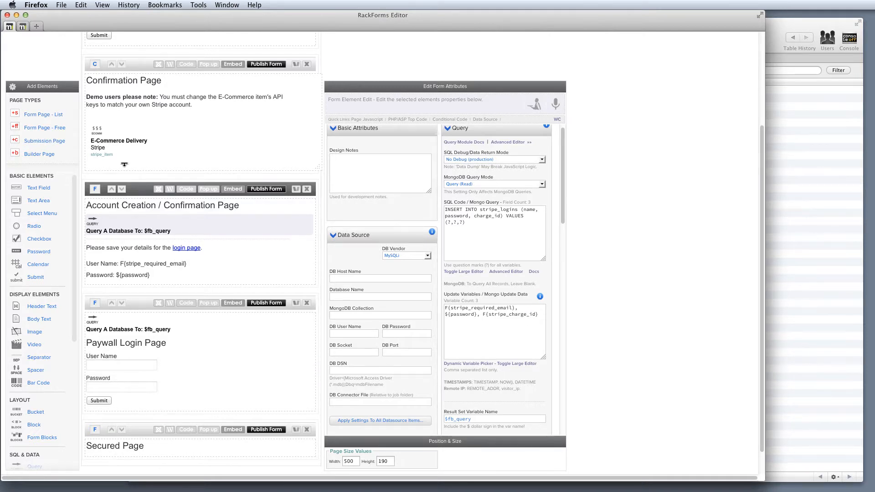
Publish the Stripe Paywall Demo form and submit it with Paywall Service selected to open the checkout form.
click(132, 142)
scroll(199, 169, up, 3)
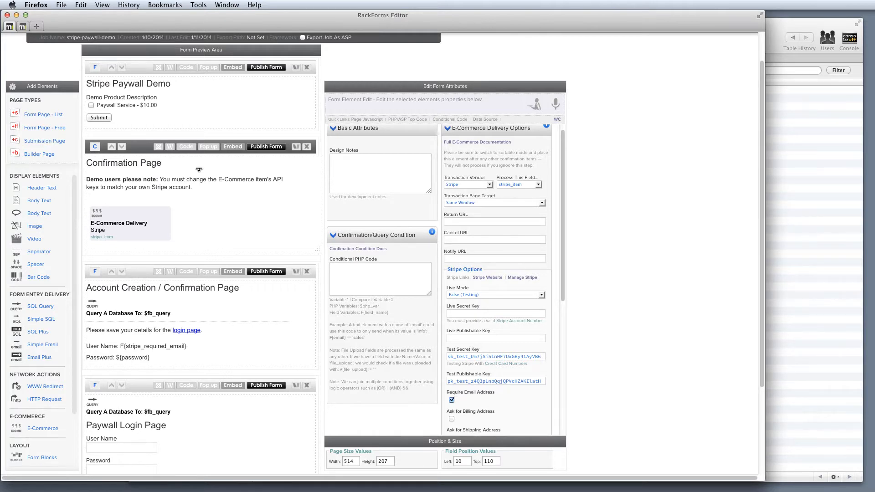
scroll(199, 170, up, 2)
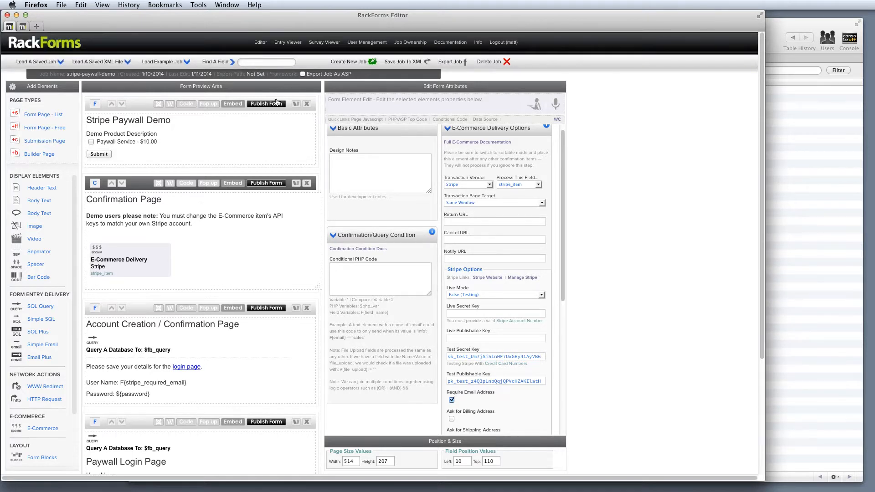
click(274, 105)
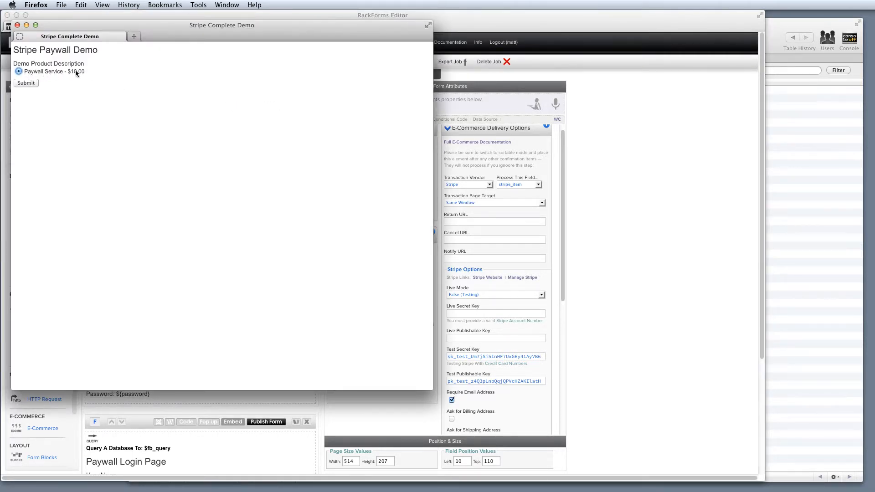
click(21, 83)
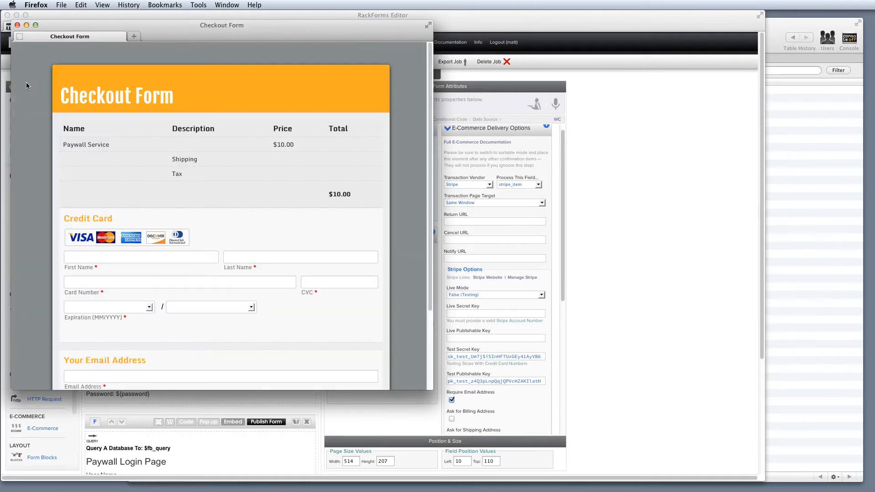
Move the Checkout Form window toward the middle of the screen and activate its First Name field.
drag(266, 37, 384, 55)
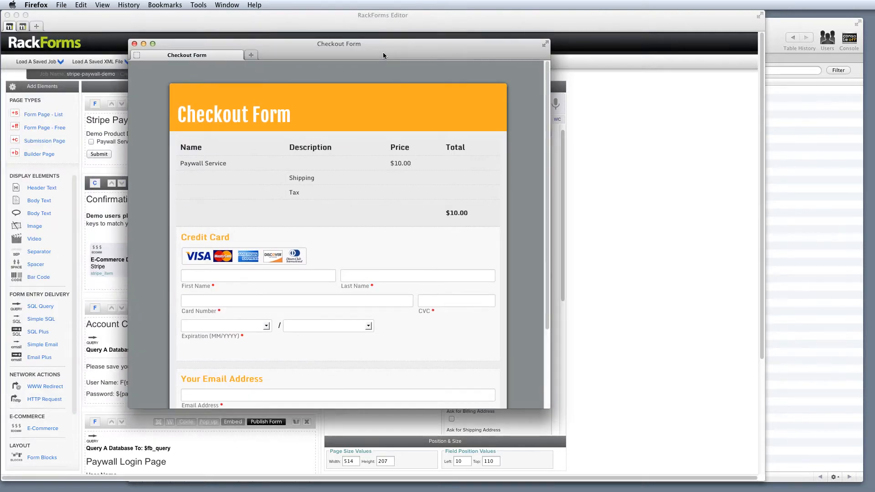
click(225, 275)
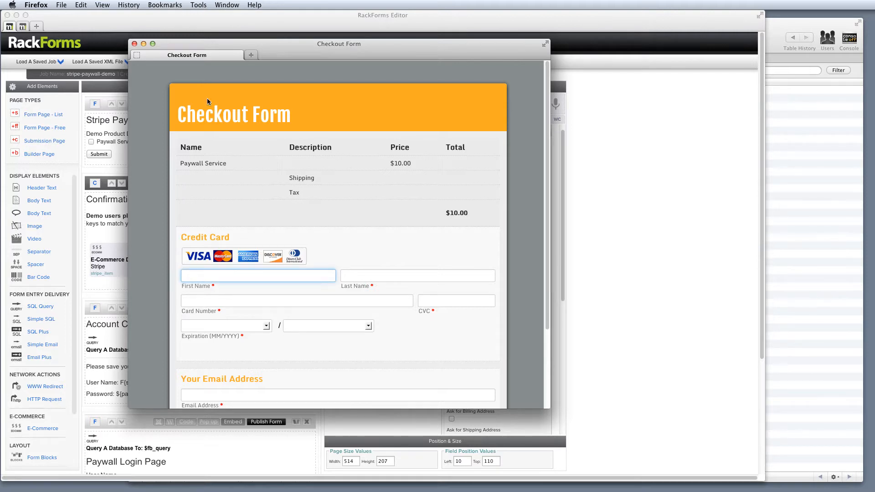
drag(260, 42, 323, 49)
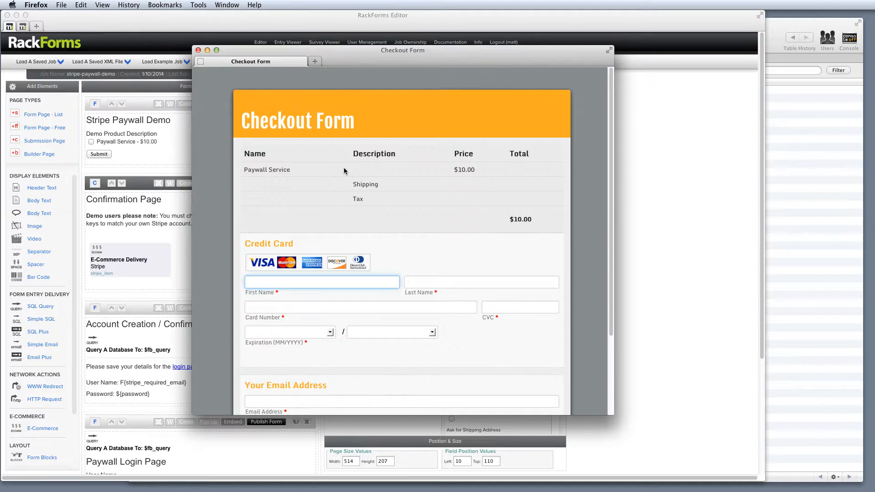
Enter the cardholder's first and last name in the checkout form's Credit Card section.
key(Tab)
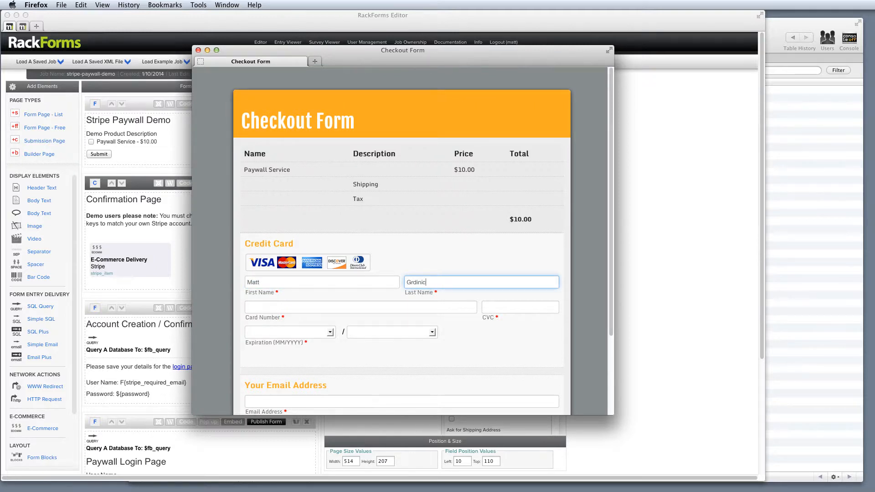
key(Tab)
Paste the Stripe test card number into Card Number and enter the card's CVC.
key(super+Tab)
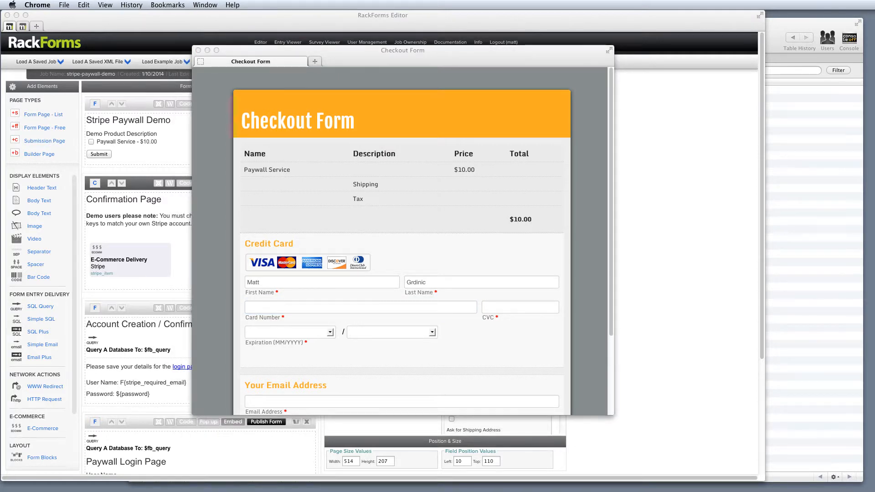
click(263, 308)
key(super+v)
key(Tab)
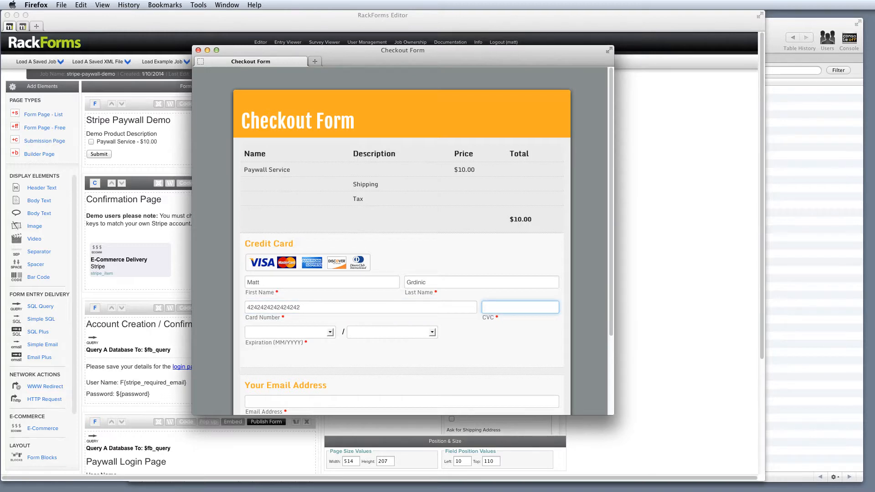
text(444)
Set the card expiration to 06 - June / 2018 and enter the customer's email address.
click(256, 332)
click(273, 387)
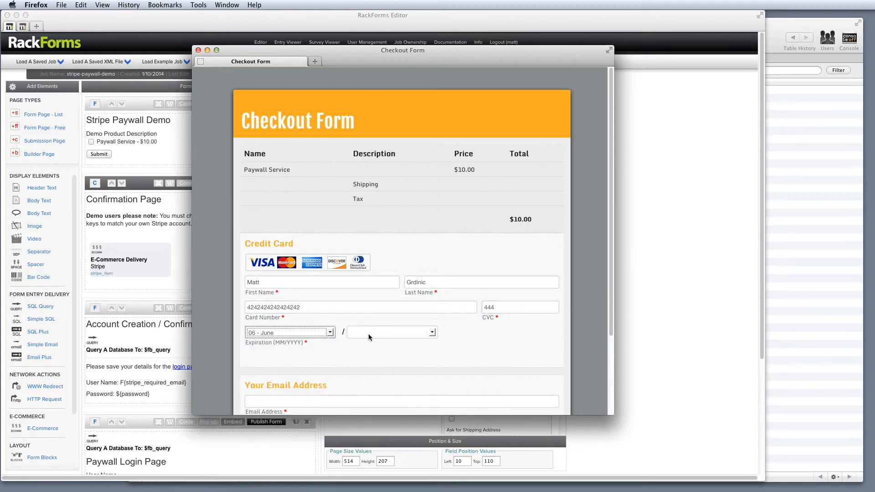
click(368, 334)
click(370, 374)
scroll(370, 373, down, 3)
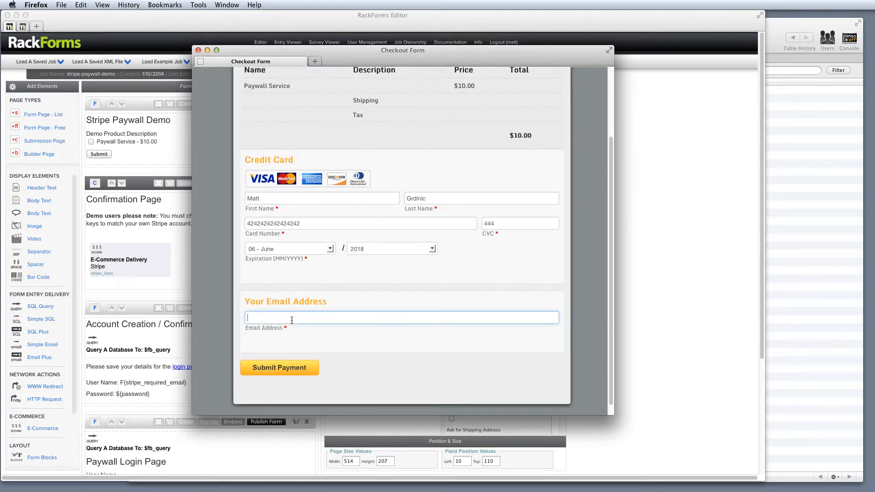
click(292, 319)
Move the Checkout Form aside and examine the Account Creation page query's insert statement and update variables.
drag(337, 49, 746, 71)
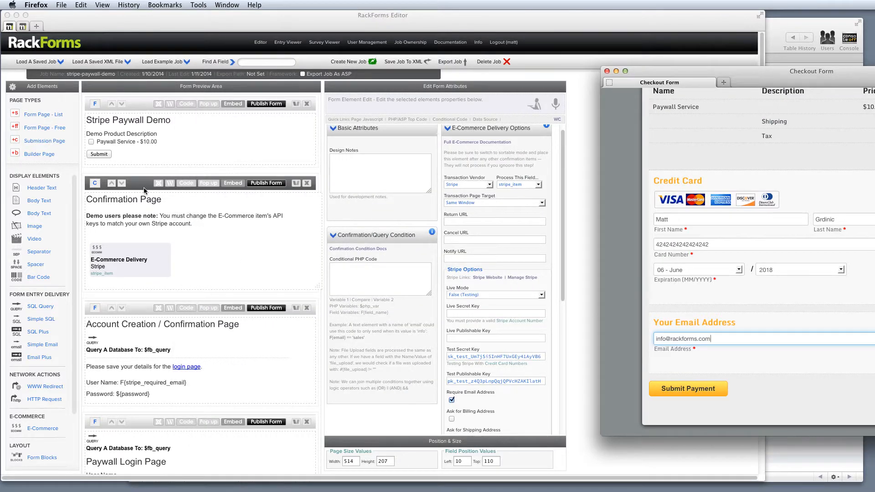
click(140, 311)
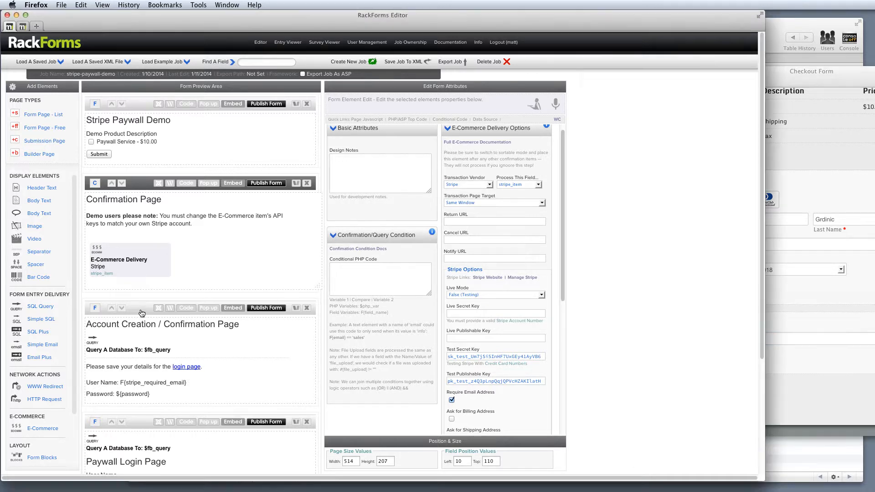
click(133, 341)
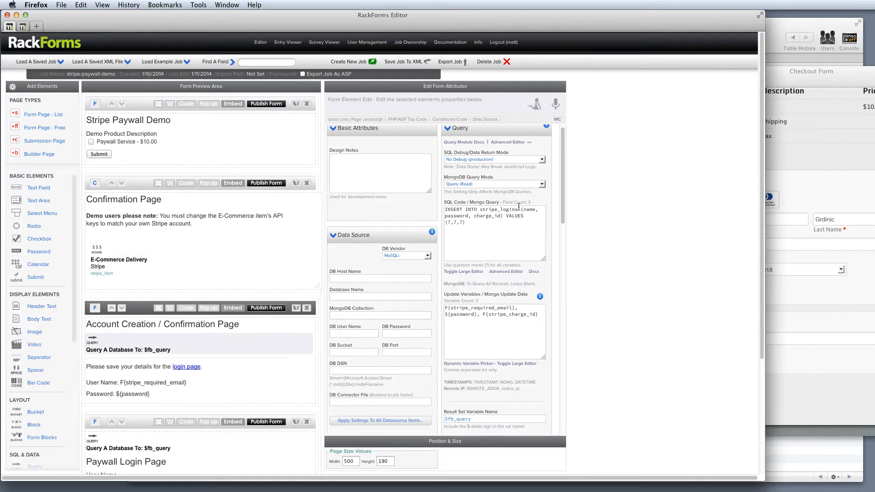
drag(519, 207, 478, 209)
drag(542, 315, 422, 299)
Bring the Checkout Form back over the editor, submit the payment and review the generated user name and password.
drag(813, 77, 505, 78)
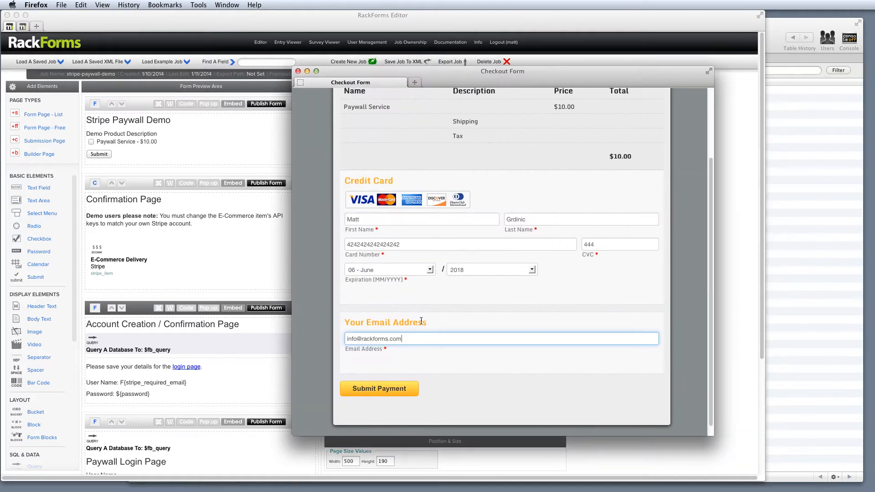
click(385, 390)
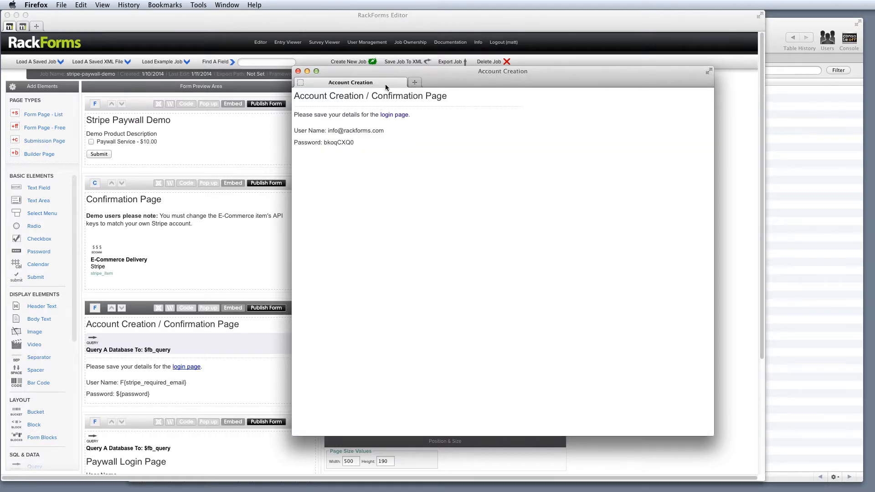
drag(299, 95, 350, 94)
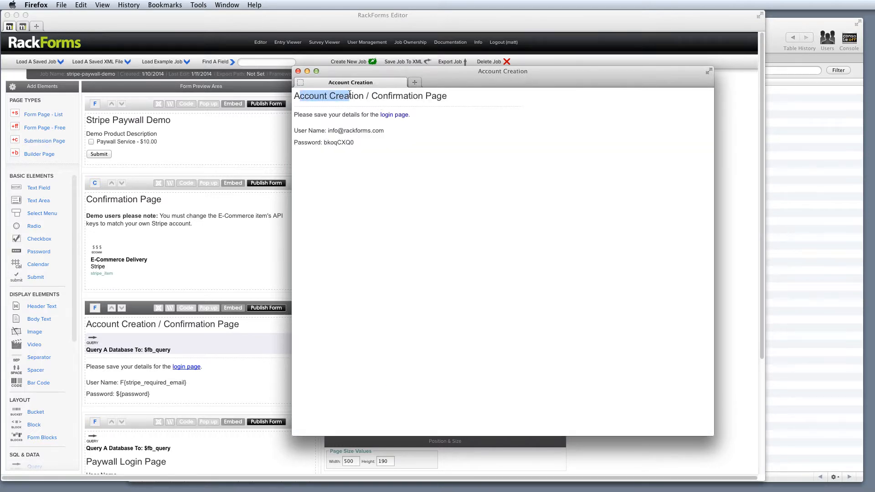
drag(328, 131, 387, 131)
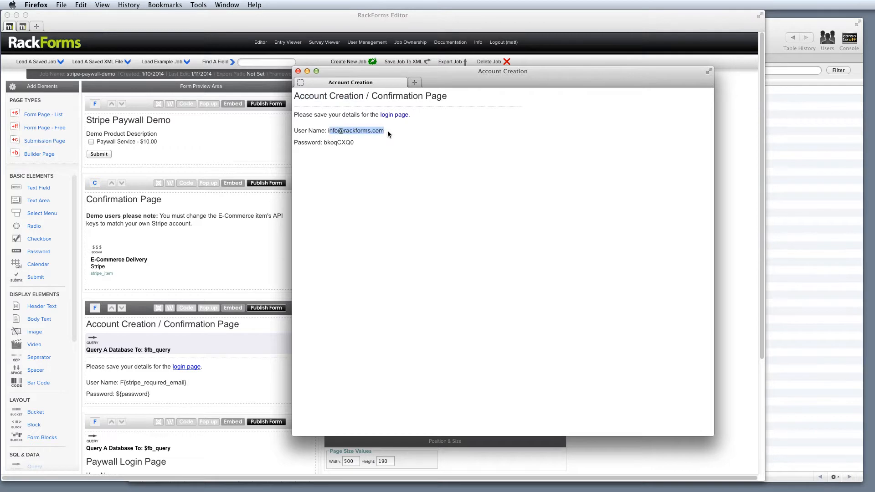
drag(325, 142, 355, 143)
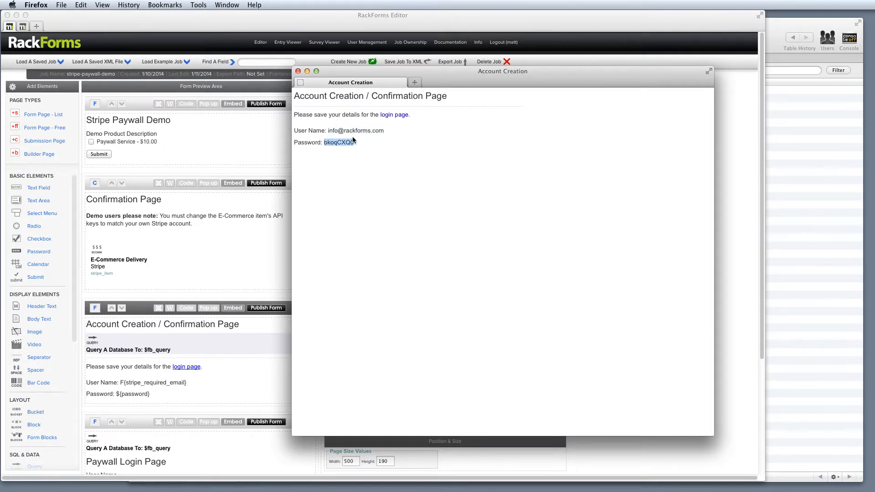
Go through the login page to the secured page and show the Navigation Toolbar to select its address.
click(392, 115)
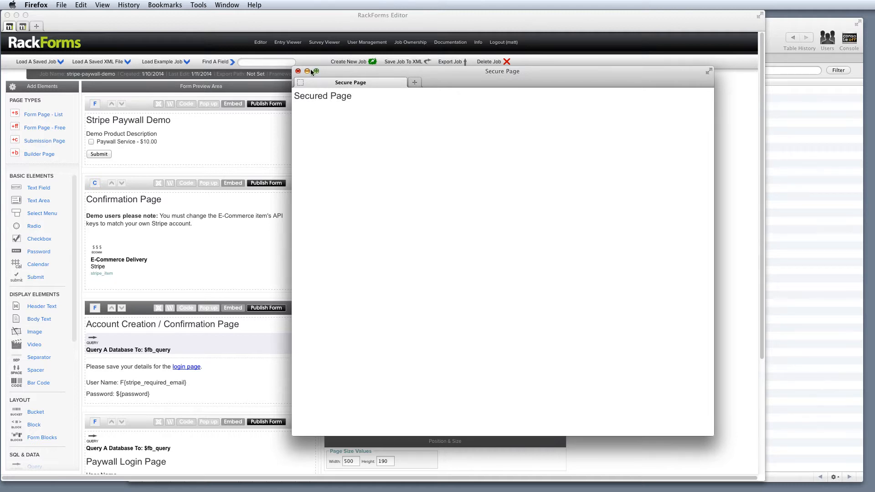
right_click(466, 78)
click(492, 86)
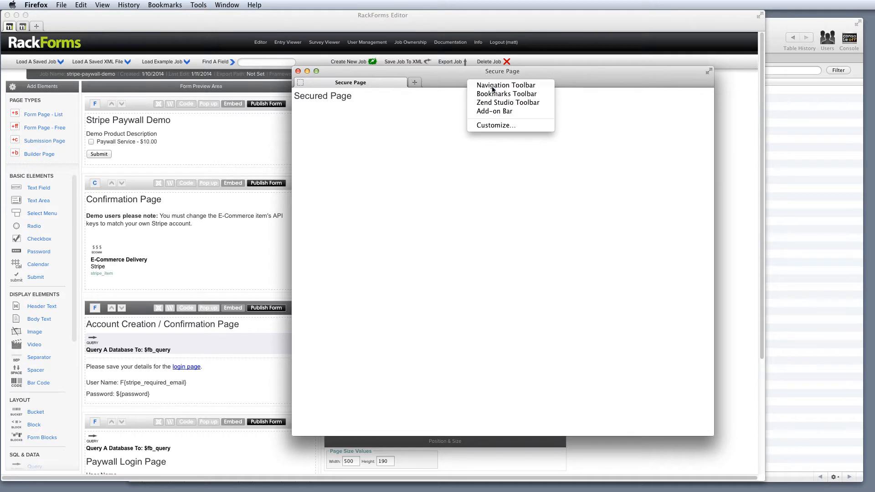
click(426, 97)
key(super+c)
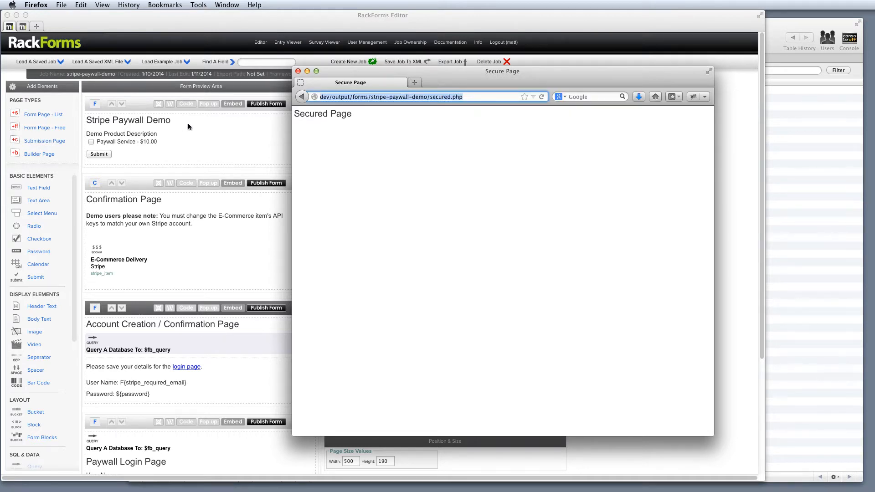
Switch to Chrome and load dev/output/forms/stripe-paywall-demo/secured.php in a new tab to test access without a login.
drag(0, 137, 439, 28)
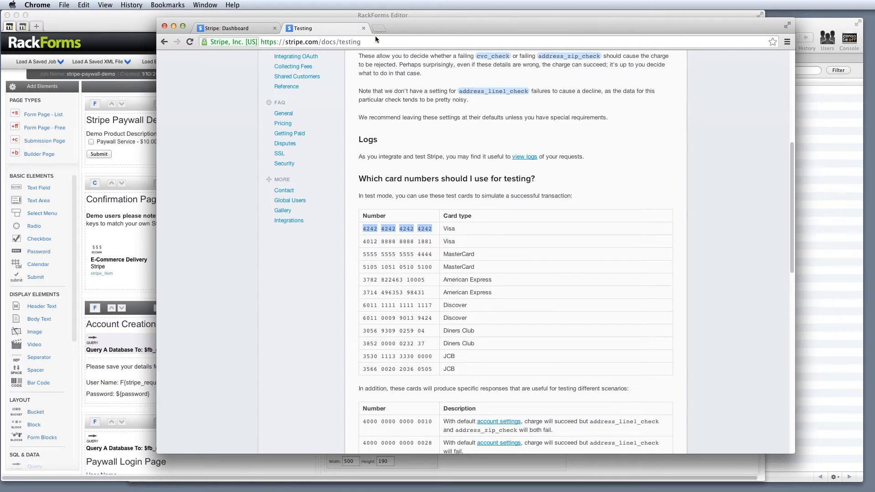
click(378, 29)
key(super+v)
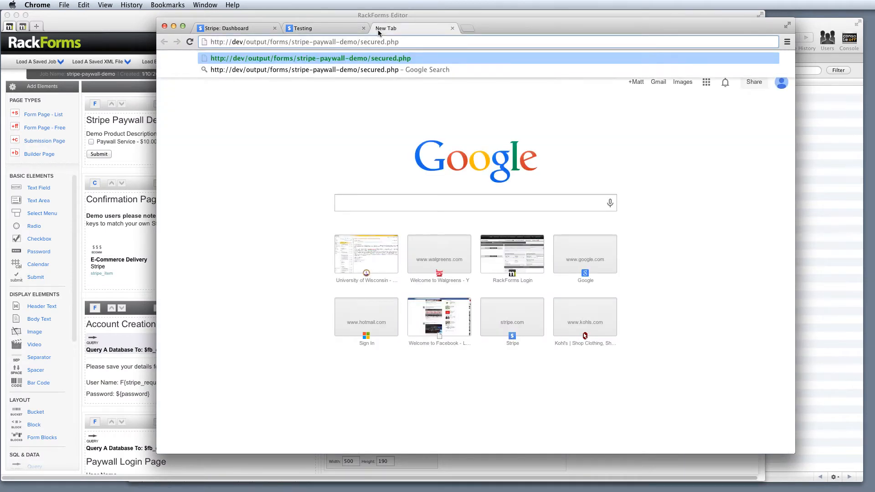
key(Return)
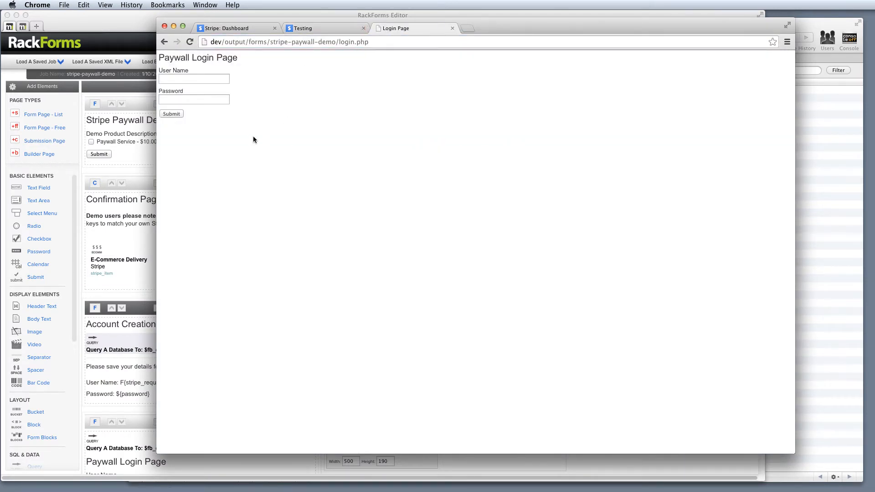
drag(191, 77, 164, 54)
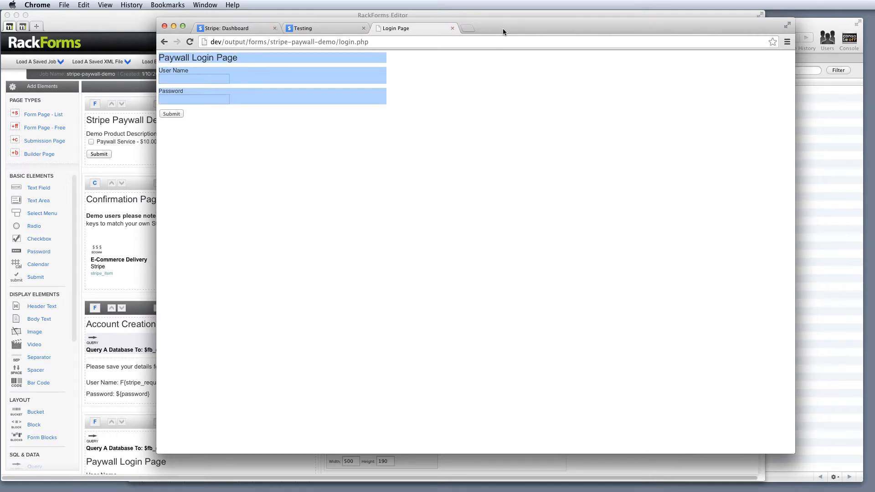
Return to the RackForms editor, close the Secure Page window and examine the E-Commerce Delivery element's Stripe test key settings.
drag(502, 29, 0, 133)
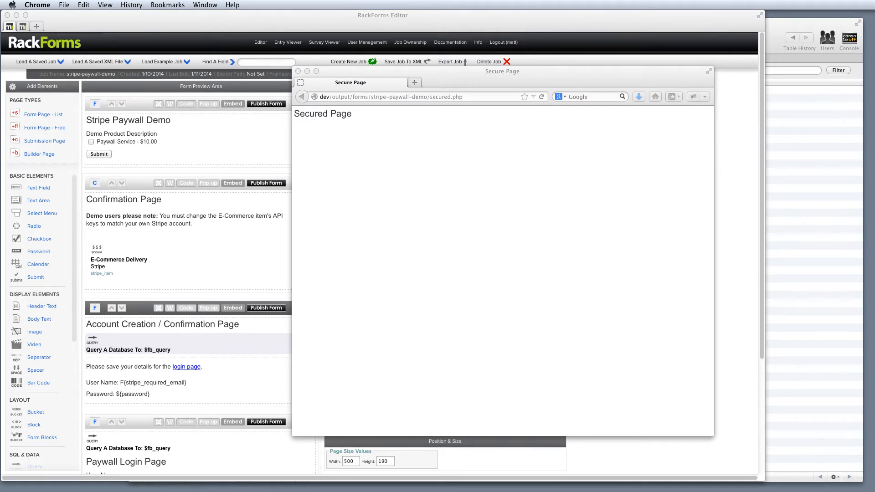
click(299, 72)
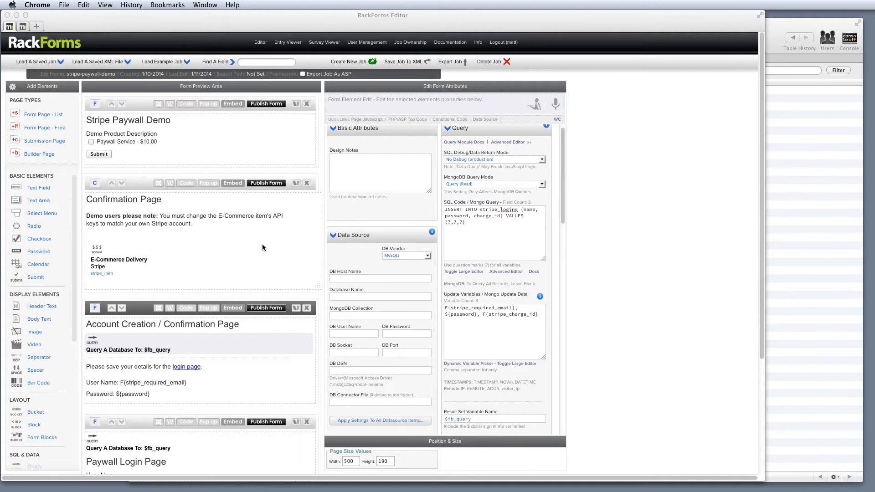
click(136, 243)
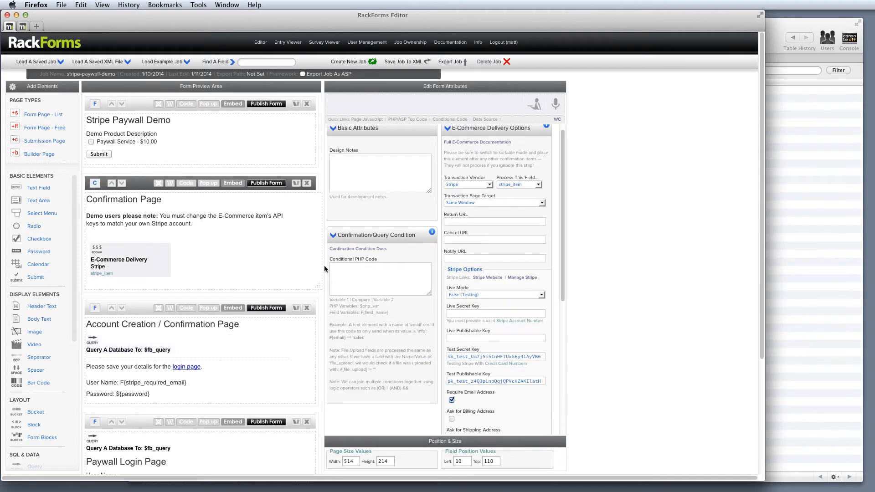
drag(447, 359, 535, 355)
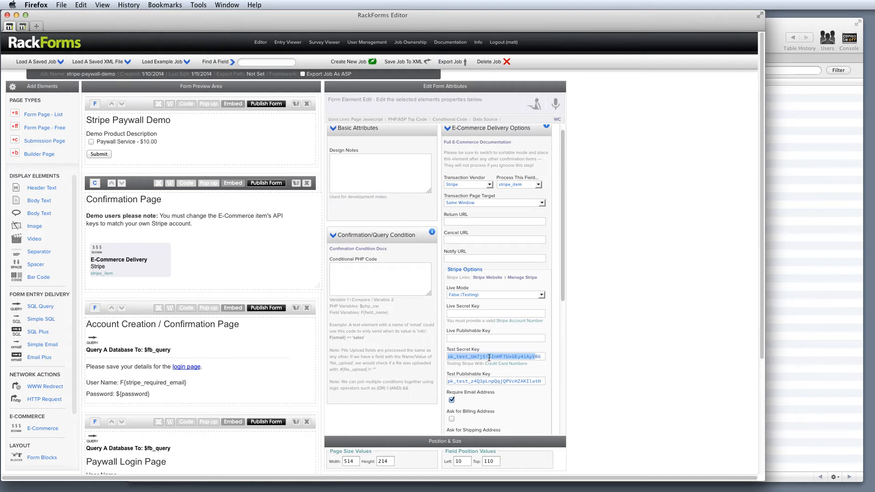
scroll(180, 286, down, 5)
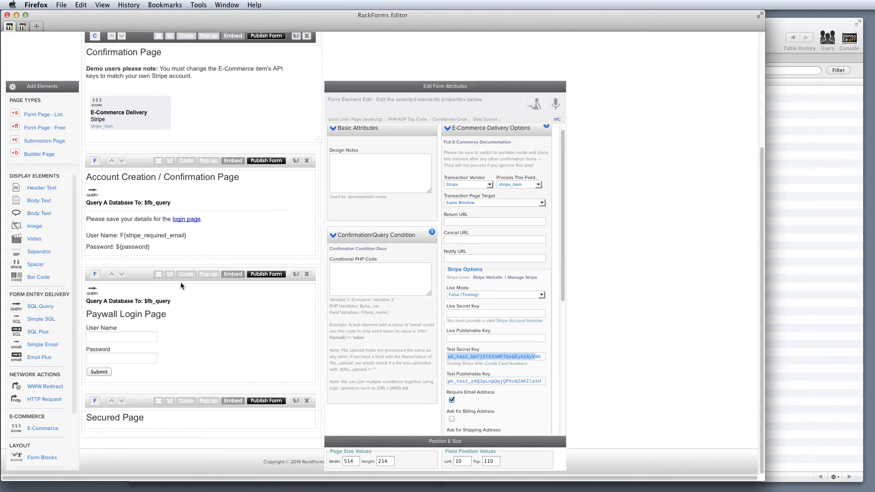
scroll(181, 286, up, 5)
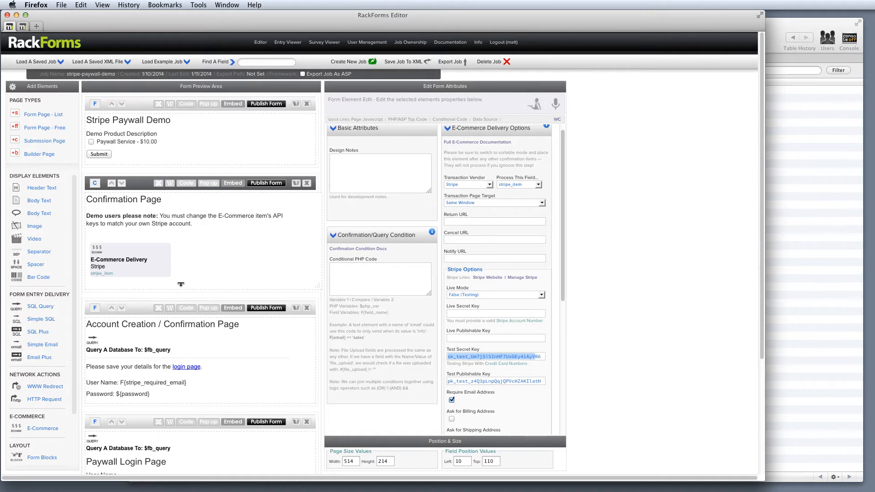